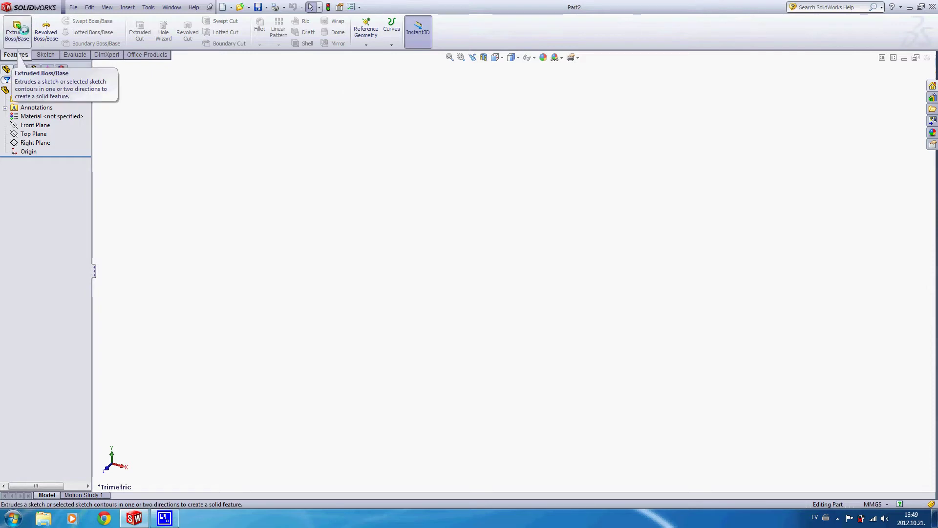
Step: Begin an Extruded Boss/Base with its sketch placed on the Front Plane
left_click(17, 35)
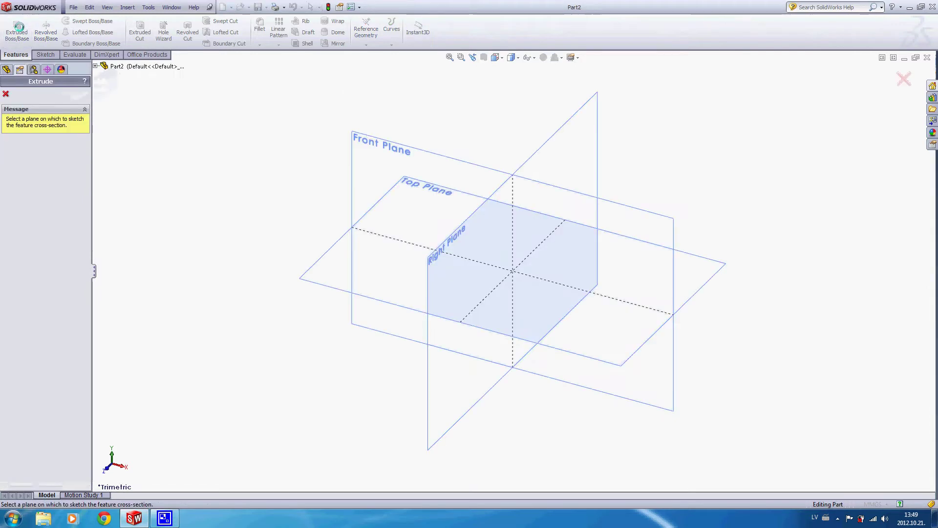
left_click(374, 179)
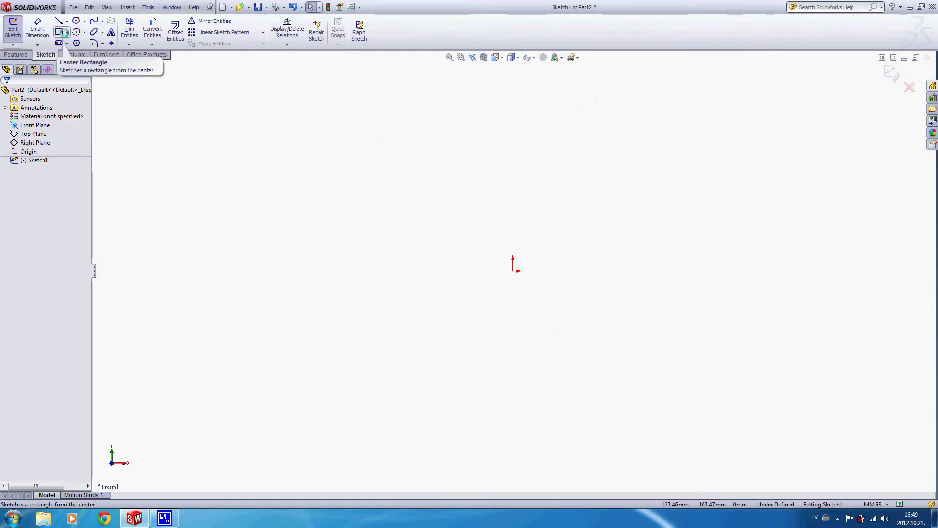
Step: Draw a center-rectangle square anchored at the sketch origin
left_click(66, 33)
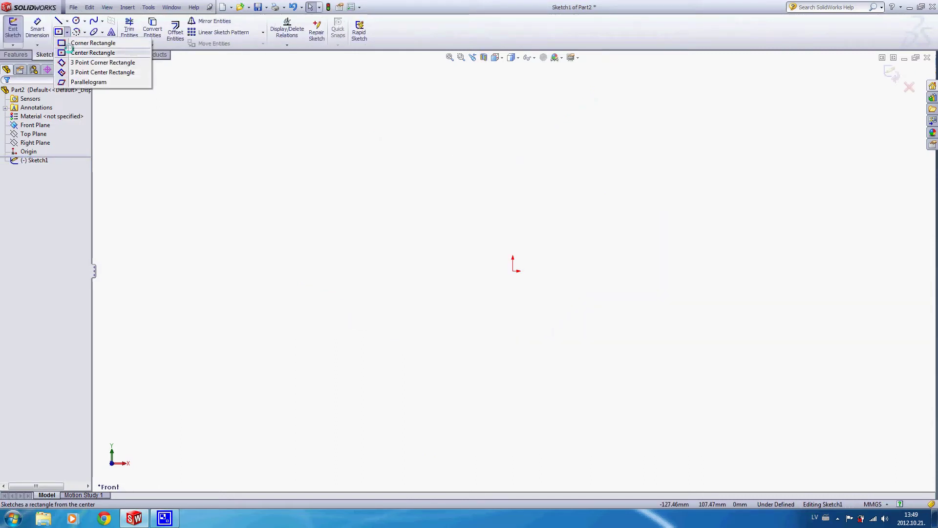
left_click(69, 49)
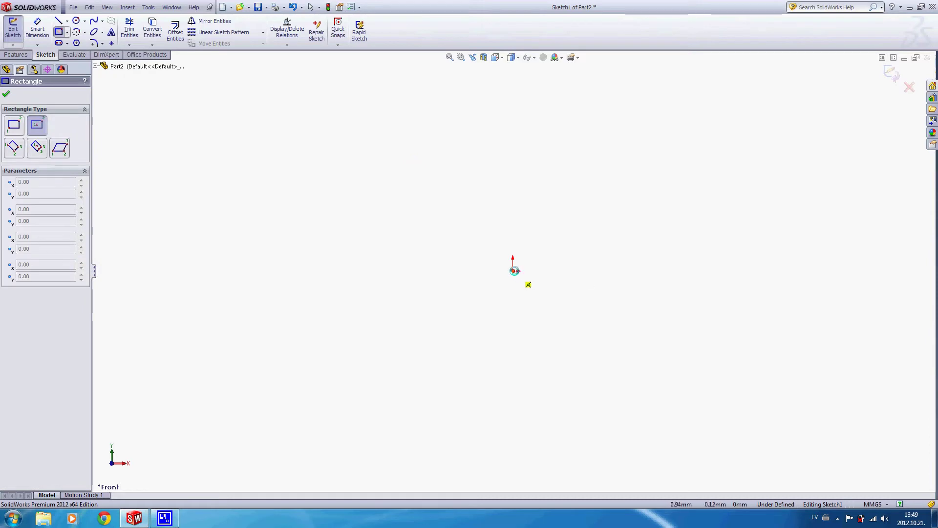
left_click(514, 270)
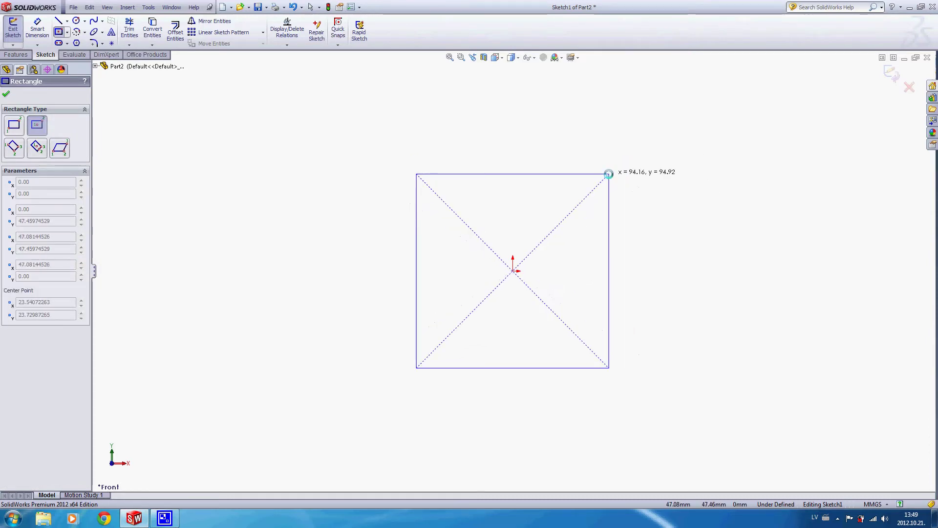
left_click(609, 173)
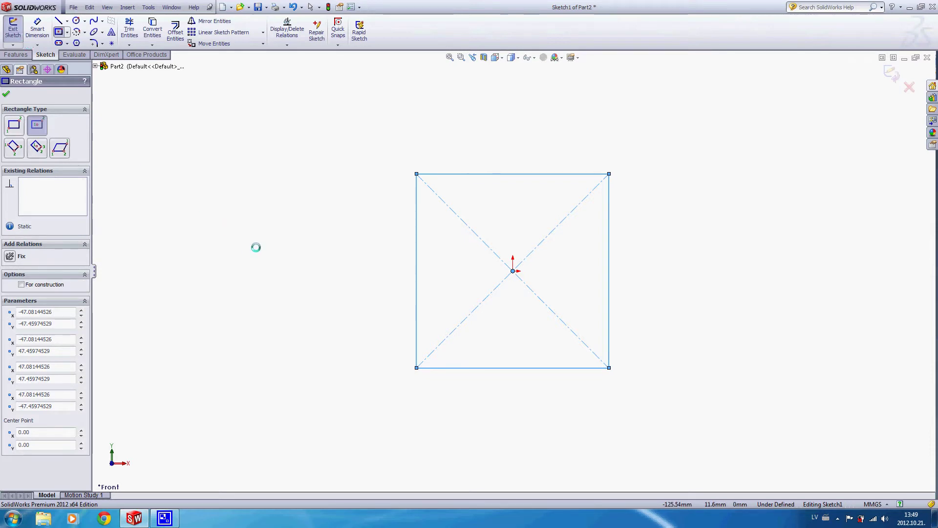
right_click_drag(248, 238, 252, 203)
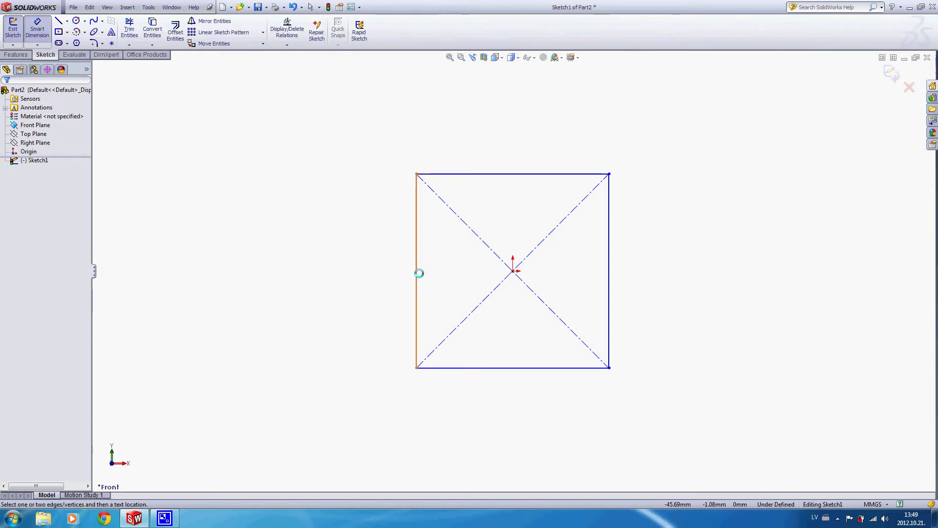
Step: Dimension the square's left and bottom edges at 100 mm each, fully defining Sketch1
left_click(417, 273)
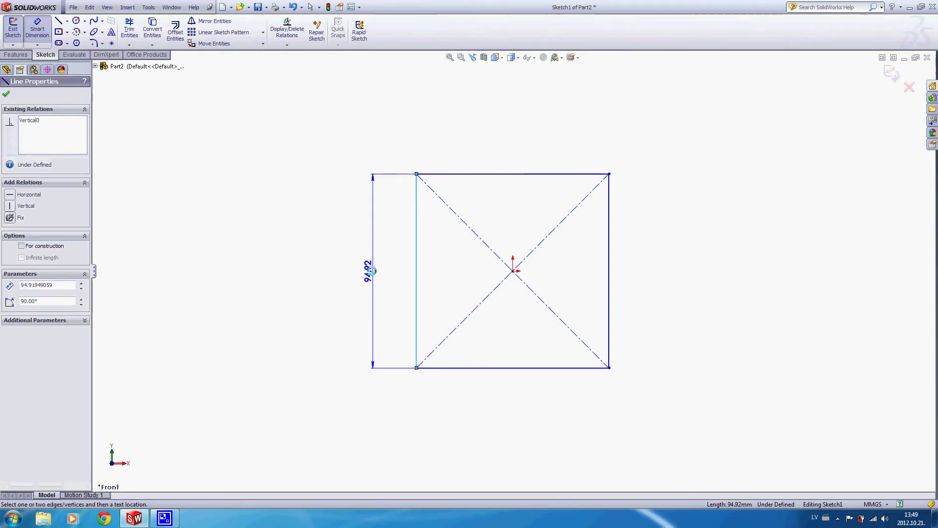
left_click(367, 269)
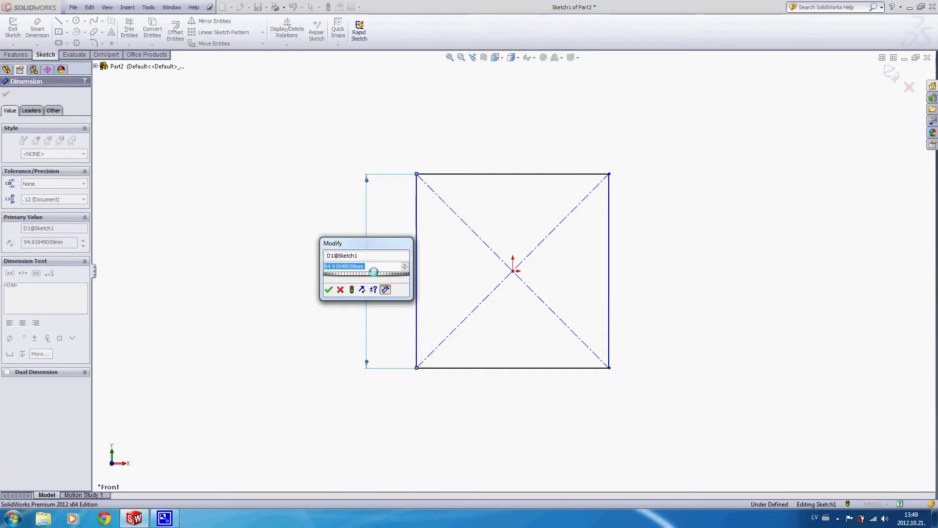
type("100")
key("Return")
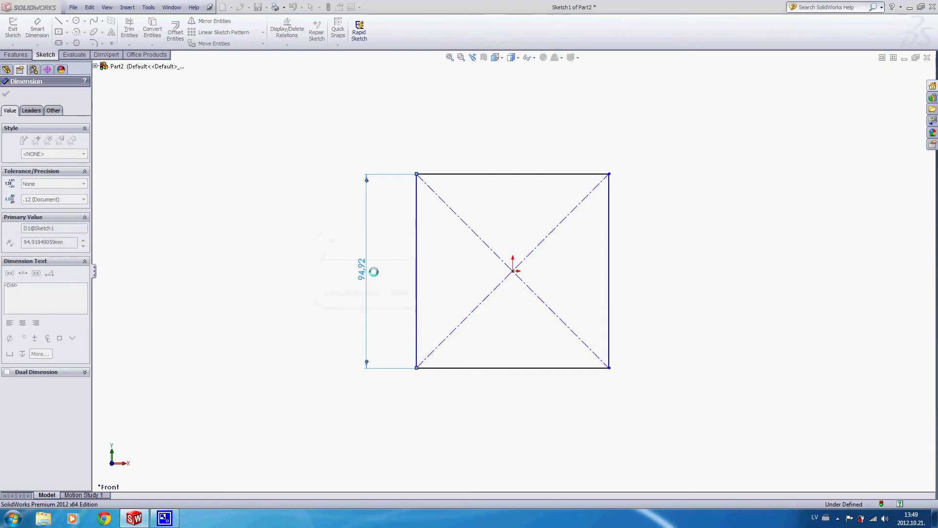
left_click(474, 373)
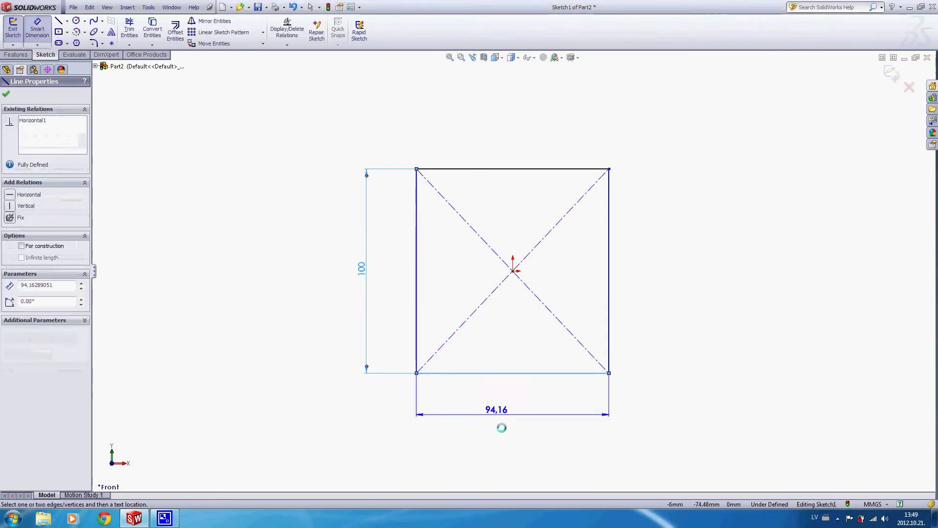
left_click(501, 429)
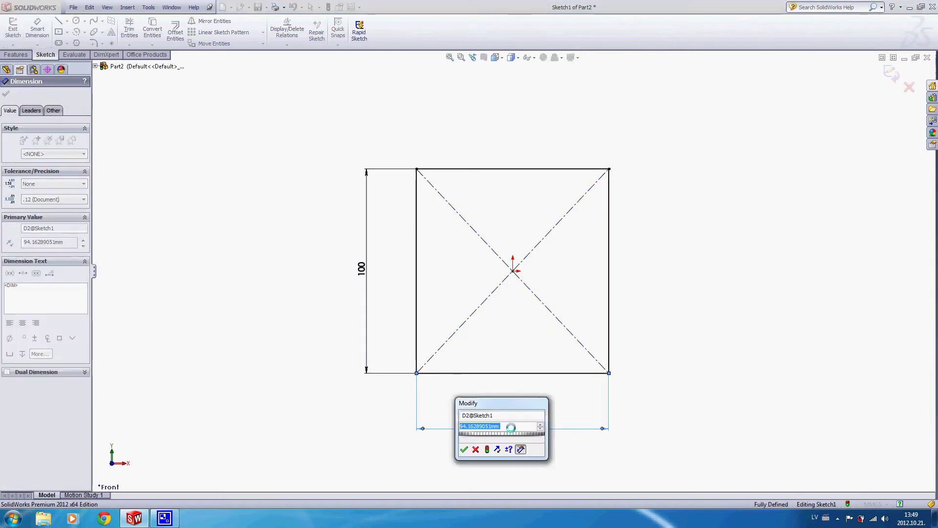
type("100")
key("Return")
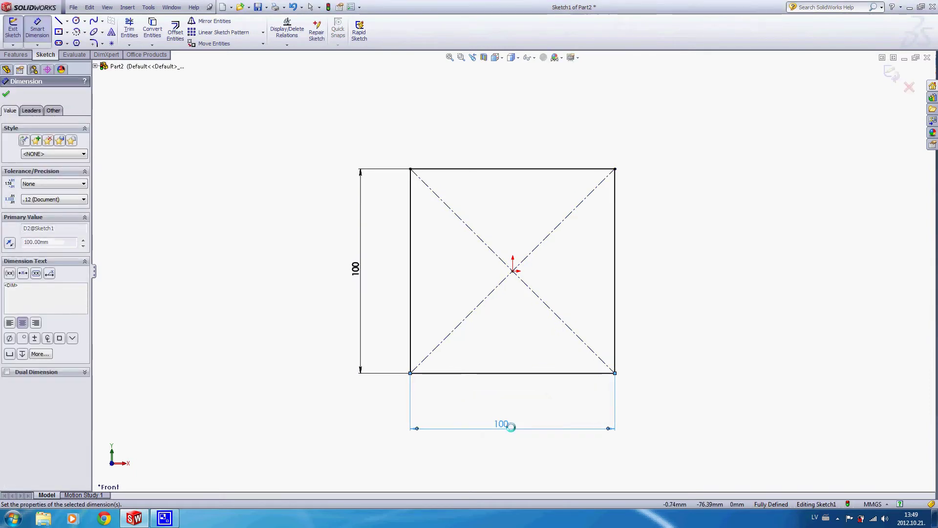
left_click(6, 93)
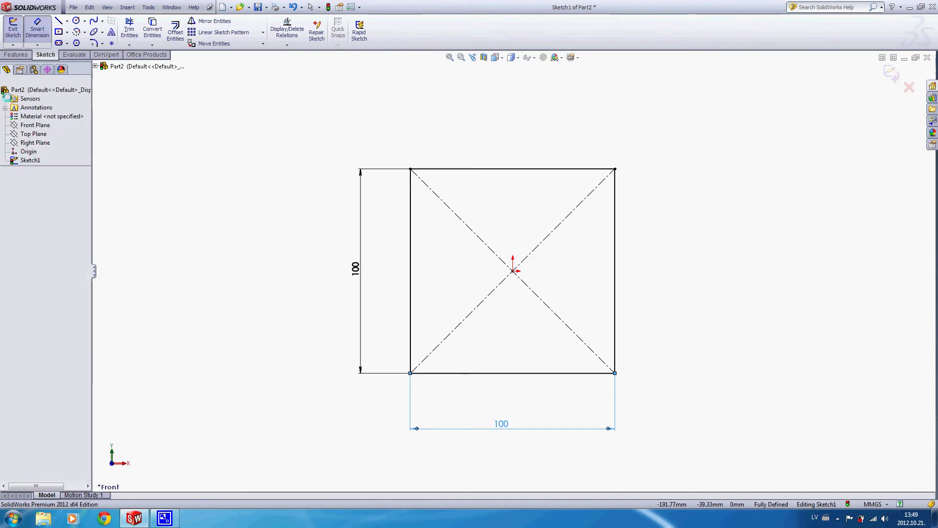
Step: Extrude the square sketch Blind 50 mm into a 100×100×50 mm block
left_click(13, 27)
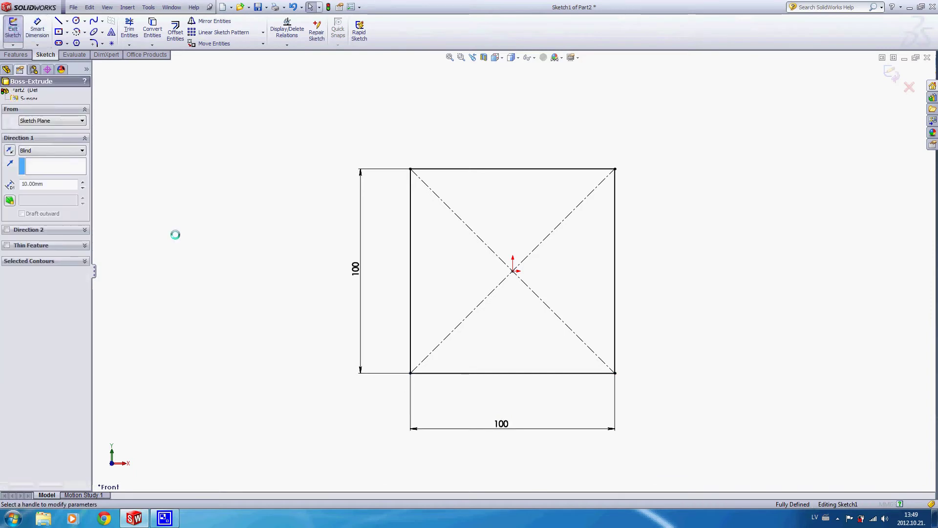
type("50")
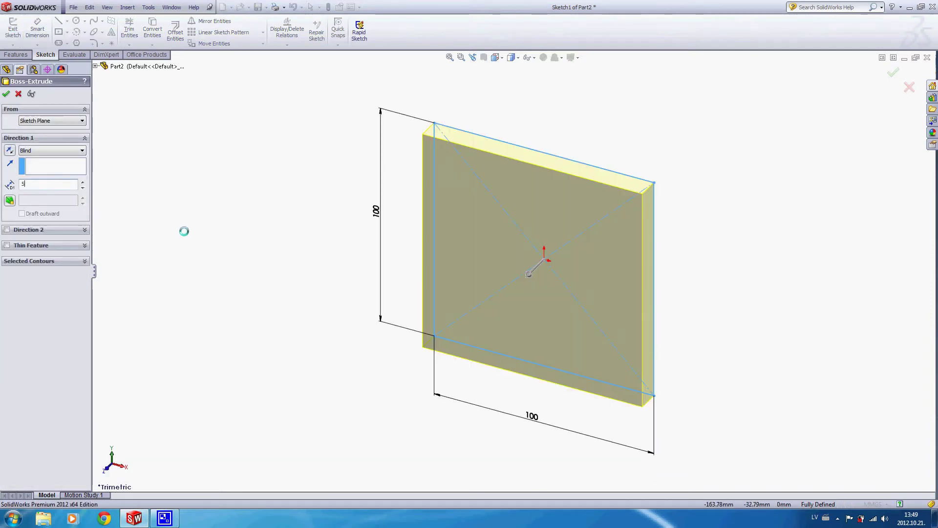
key("Return")
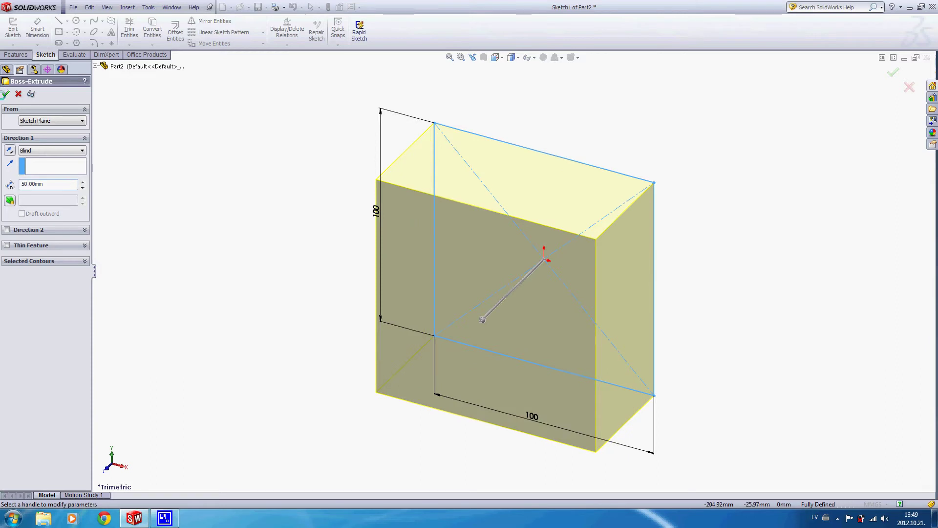
left_click(7, 95)
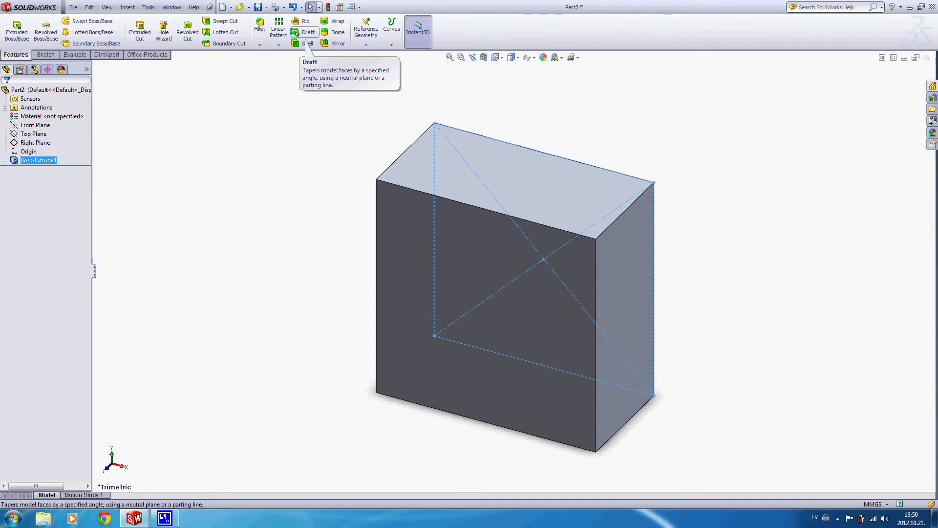
Step: Set up a draft with the top face as neutral plane, front face drafted, at 10°
left_click(303, 35)
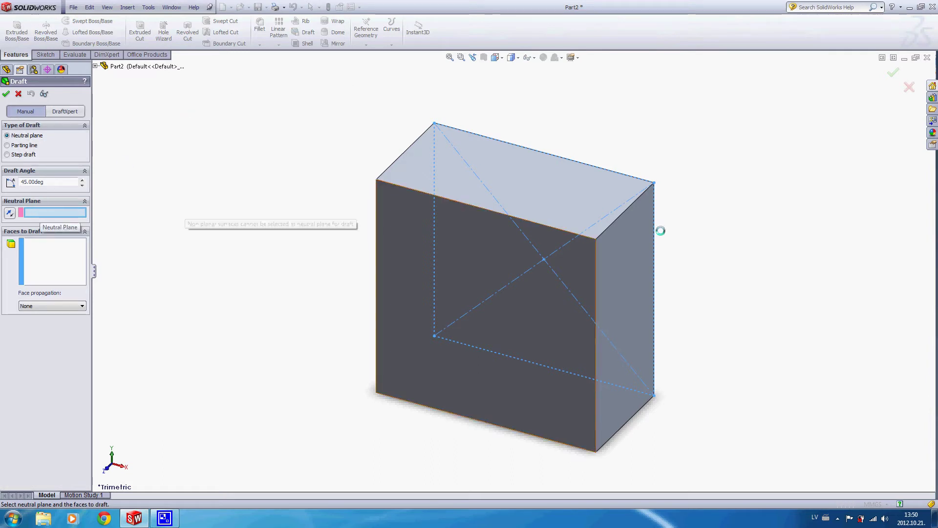
left_click(538, 193)
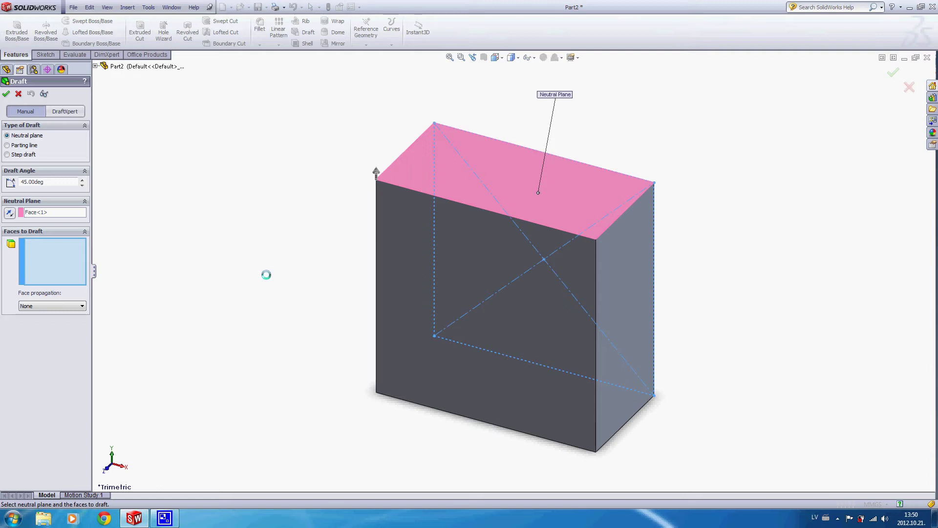
left_click(443, 316)
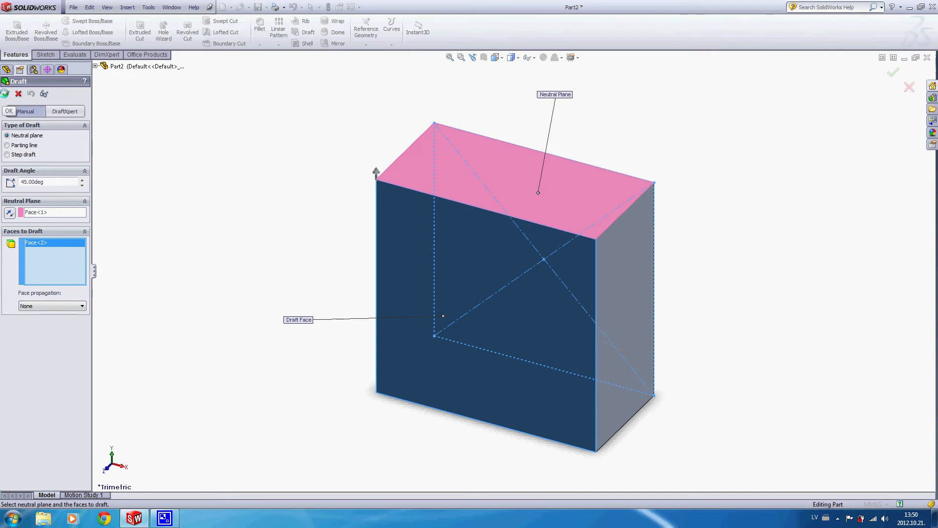
left_click(6, 94)
left_click_drag(45, 184, 22, 169)
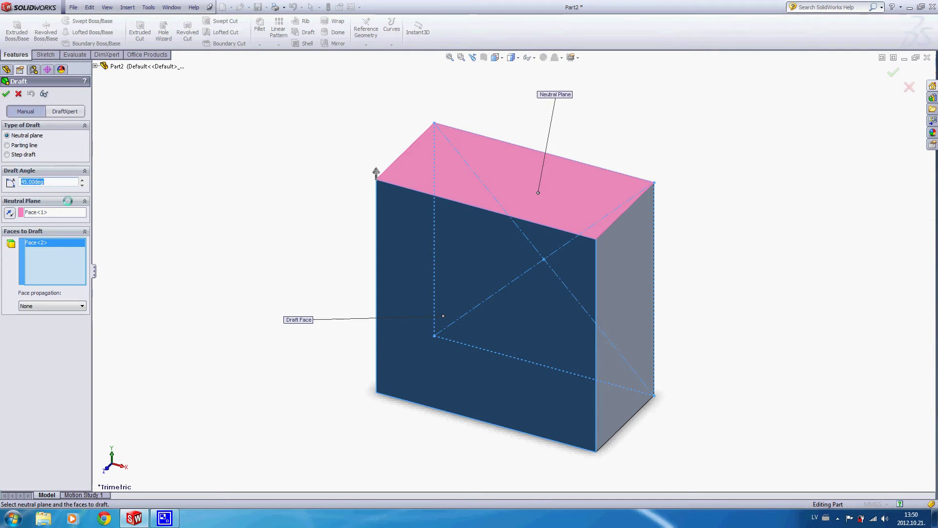
type("10")
Step: Apply Draft1, then reopen it for editing and change its angle to 45°
left_click(6, 94)
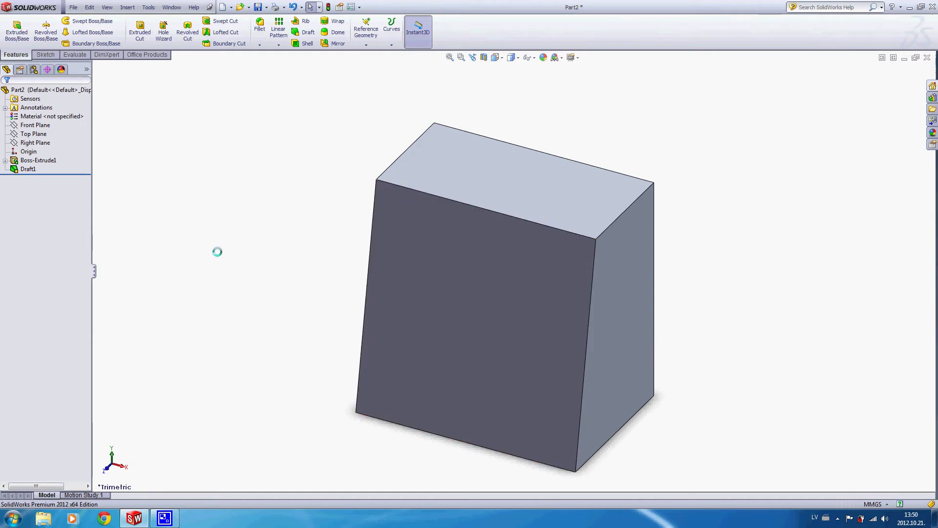
left_click(28, 169)
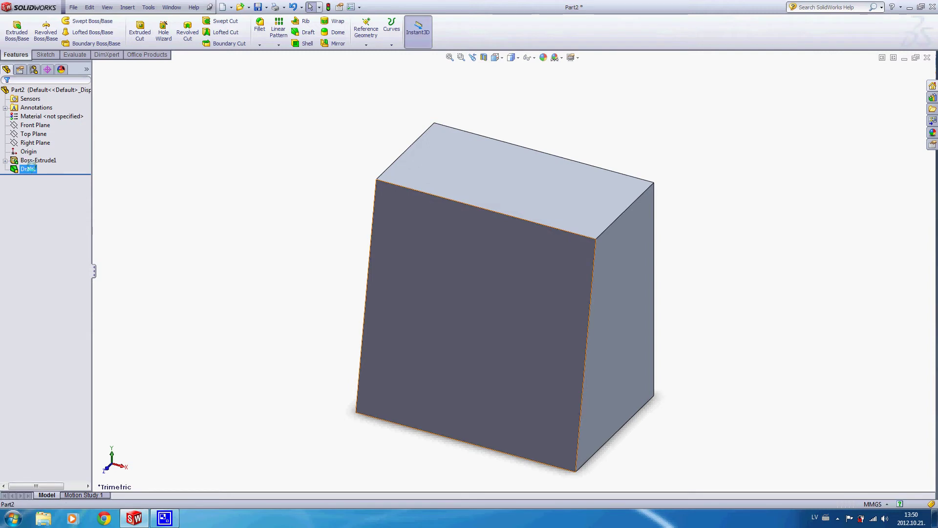
left_click(28, 169)
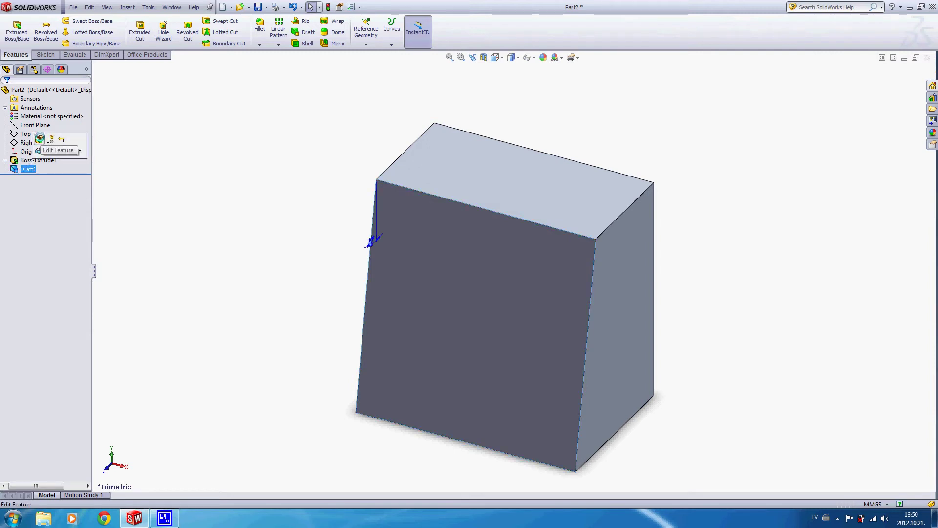
left_click(38, 139)
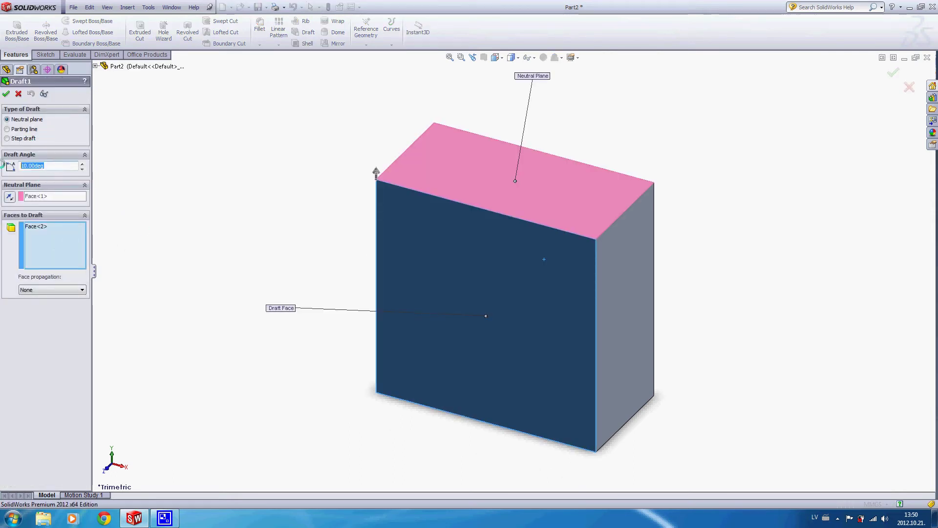
type("45")
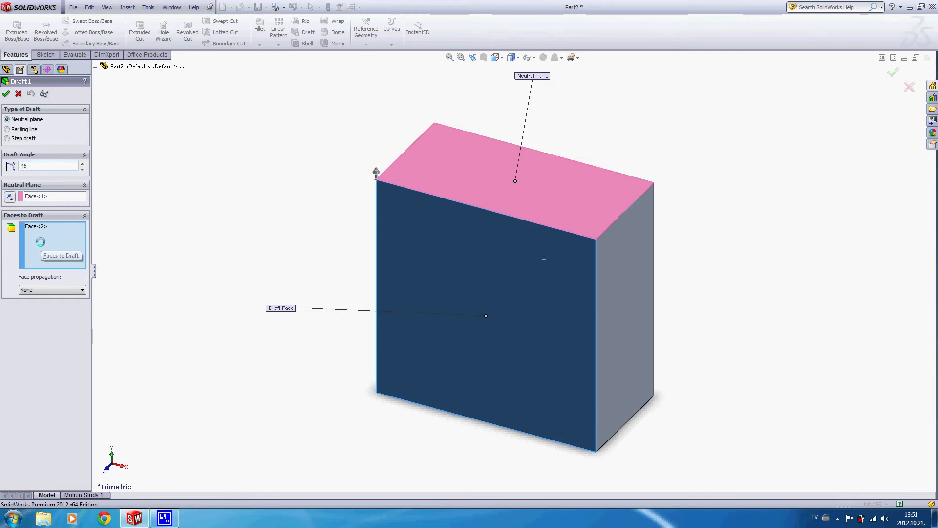
Step: Add the other three side faces to Draft1 and apply the 45° draft
left_click(624, 299)
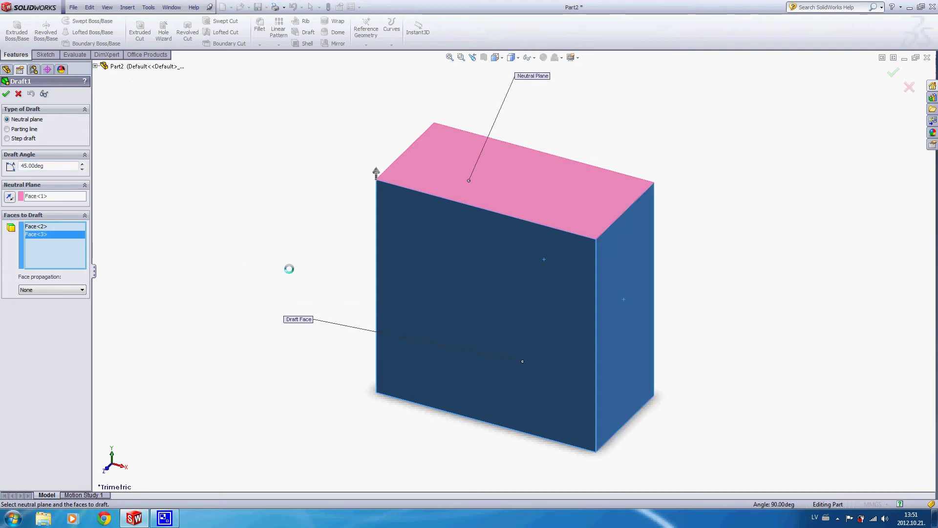
middle_click_drag(412, 283, 484, 280)
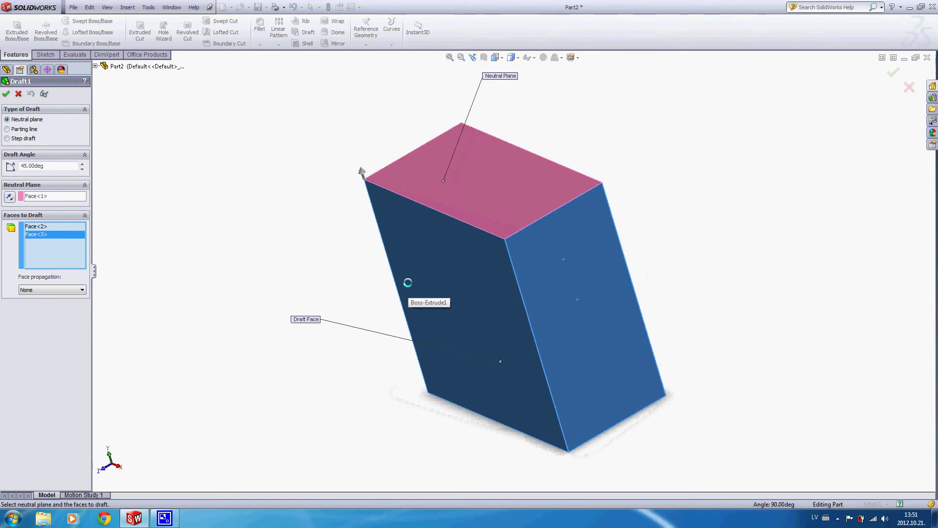
middle_click_drag(388, 171, 667, 172)
left_click(486, 169)
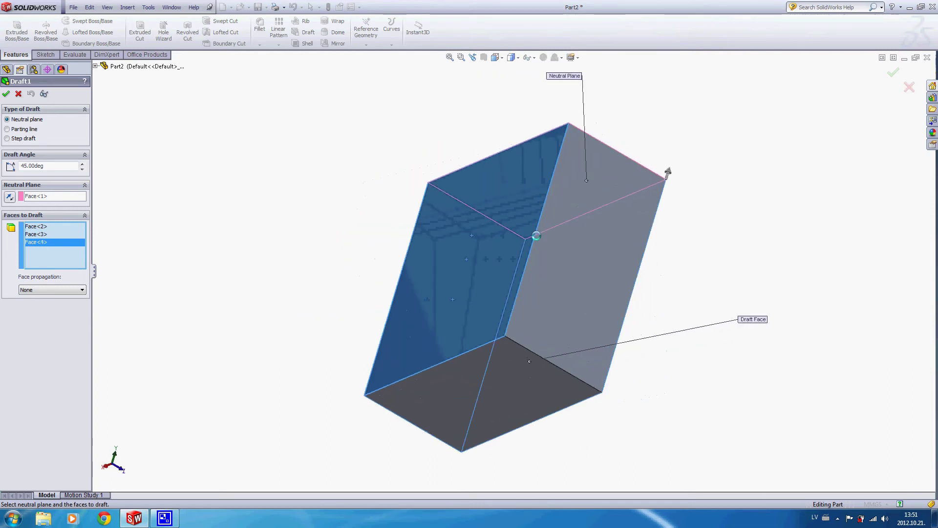
middle_click_drag(536, 236, 536, 235)
left_click(536, 235)
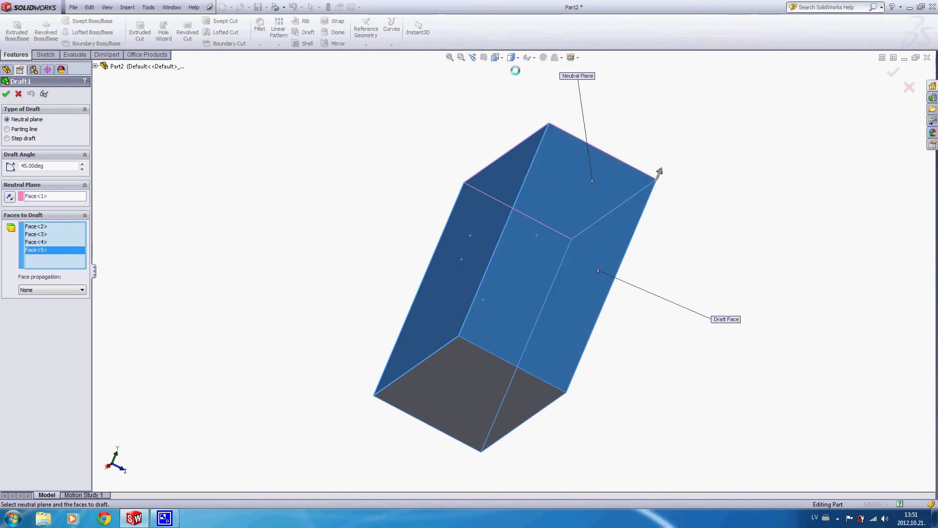
left_click(499, 57)
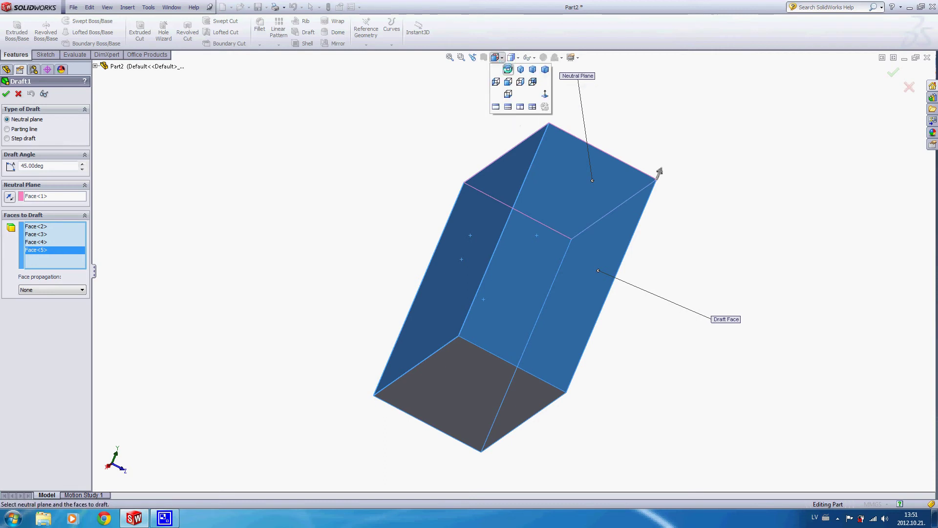
left_click(520, 81)
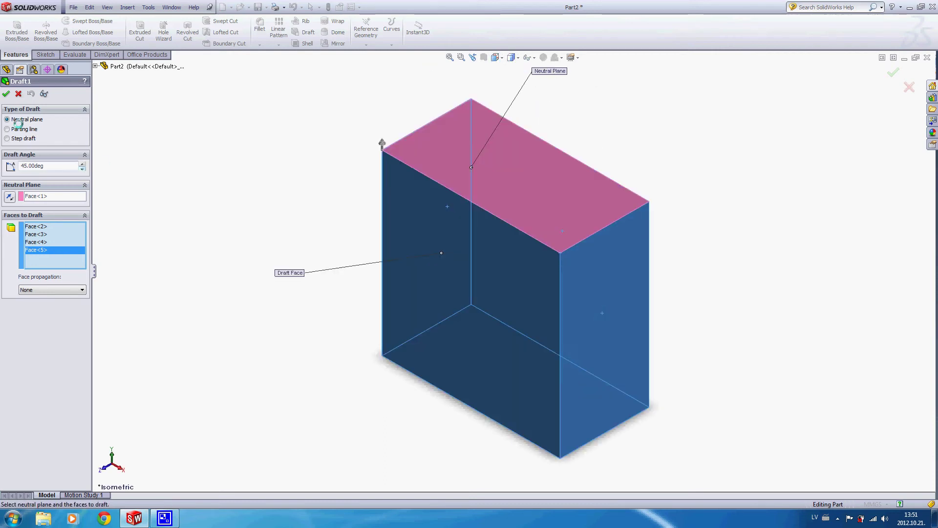
left_click(6, 93)
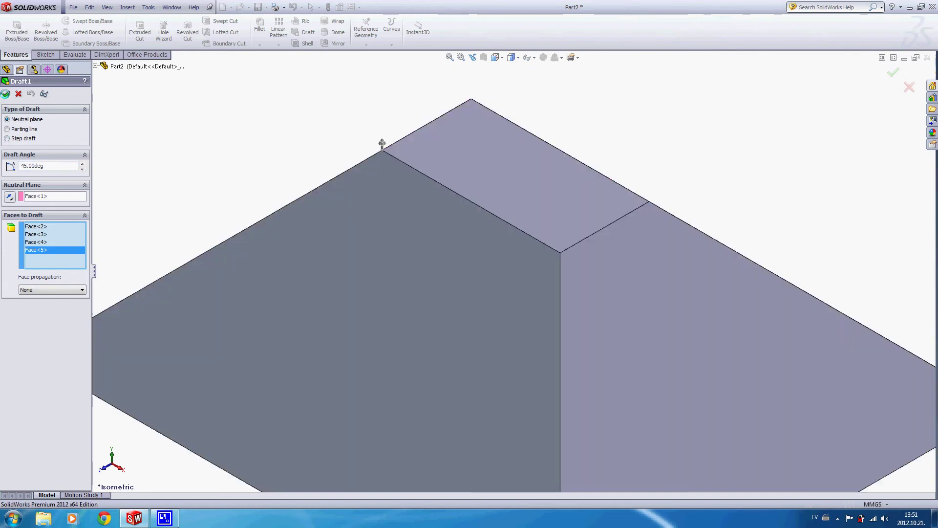
Step: Zoom to fit the drafted pyramid and orbit it to a low oblique view
key("f")
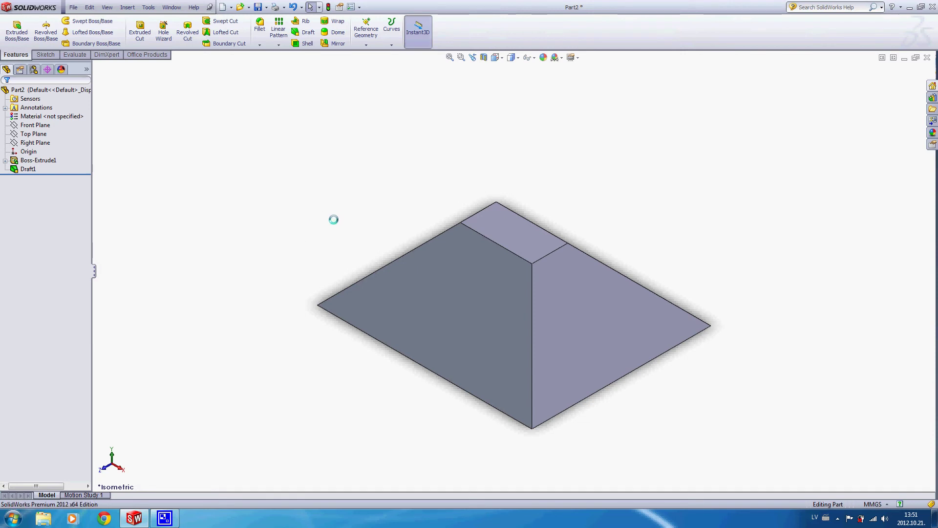
right_click(248, 226)
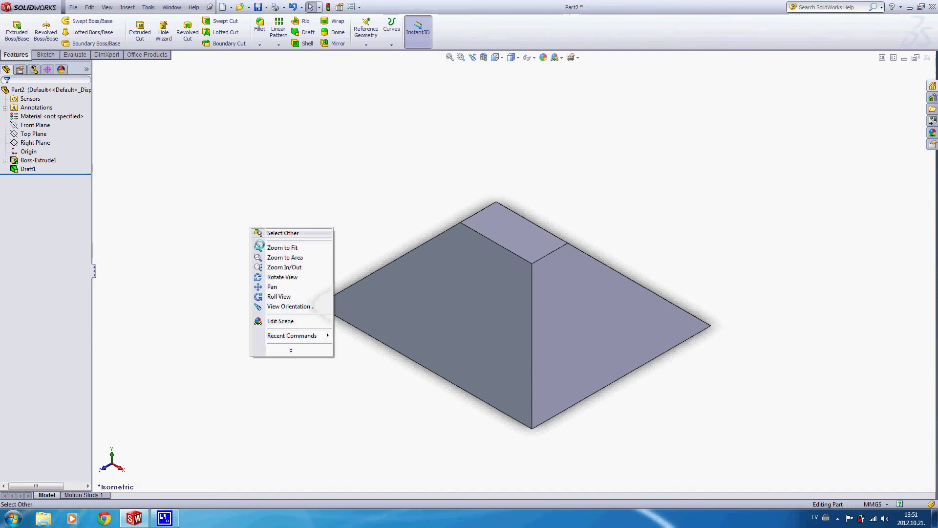
left_click(270, 276)
mouse_move(274, 274)
left_mouse_down()
mouse_move(264, 236)
mouse_move(238, 212)
mouse_move(184, 220)
mouse_move(178, 272)
mouse_move(218, 293)
mouse_move(256, 262)
mouse_move(180, 208)
mouse_move(189, 216)
mouse_move(324, 230)
mouse_move(341, 260)
mouse_move(318, 273)
mouse_move(284, 254)
left_mouse_up()
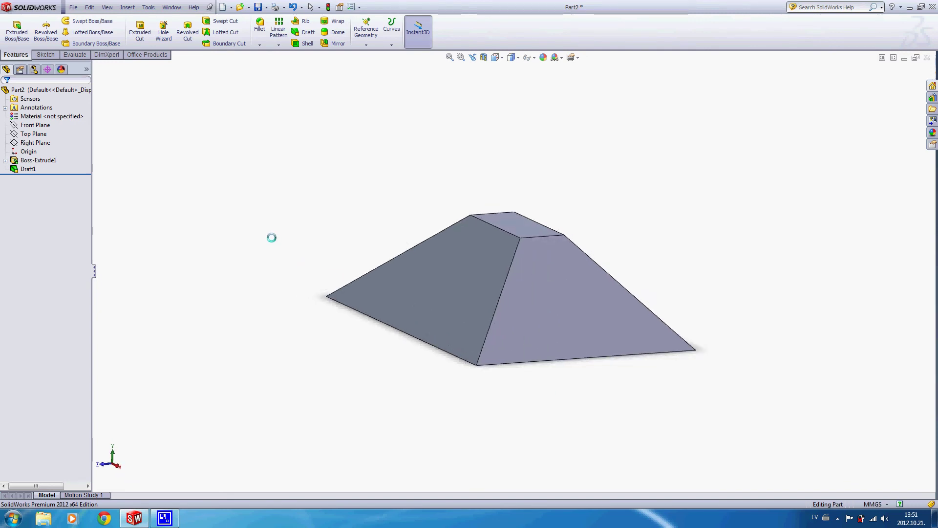
Step: Select the left sloped face and highlight Draft1's faces from the feature tree
right_click(271, 237)
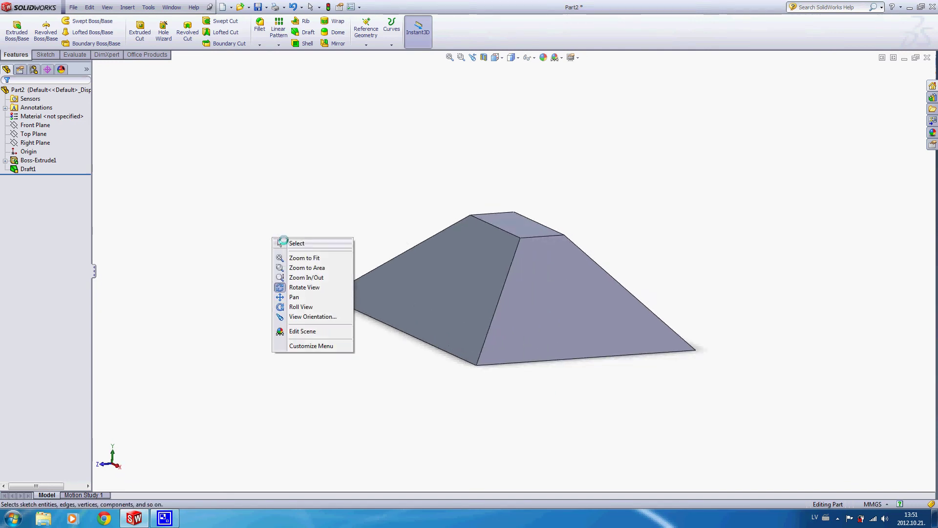
left_click(286, 241)
left_click(410, 293)
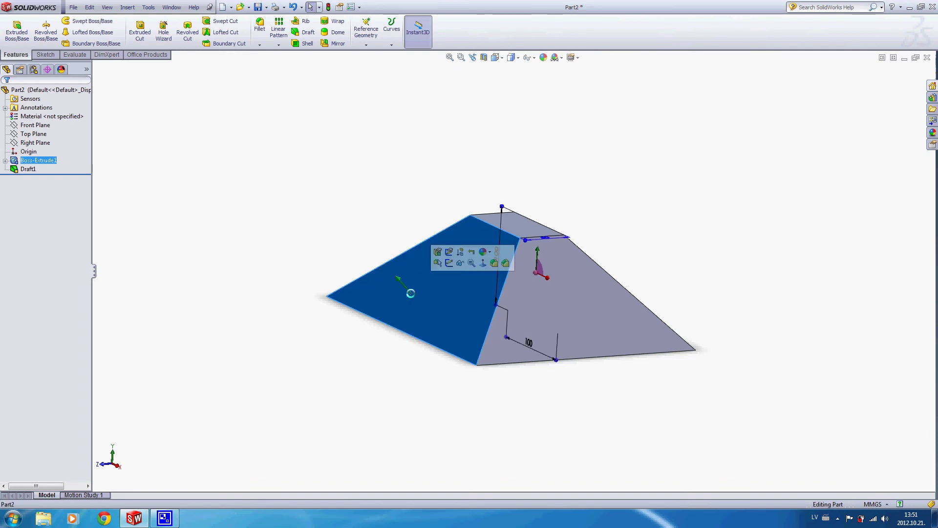
left_click(28, 169)
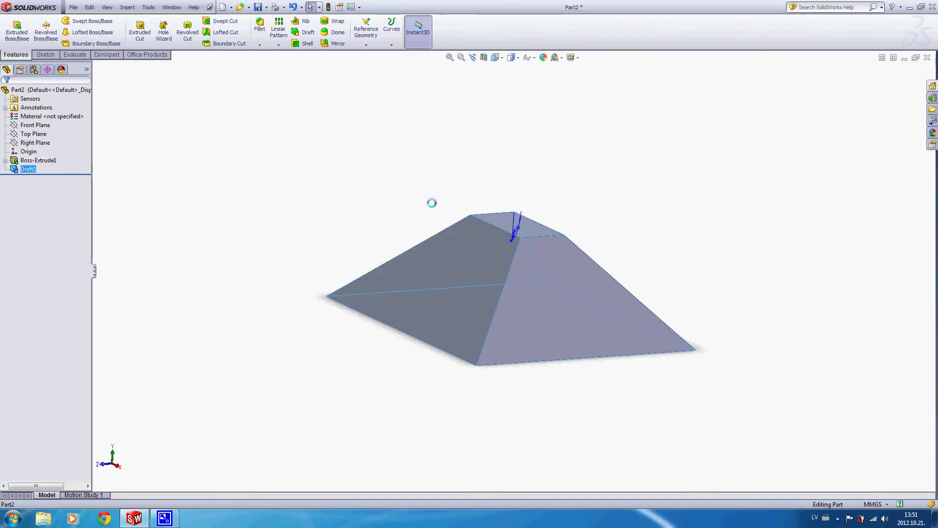
left_click_drag(322, 232, 406, 269)
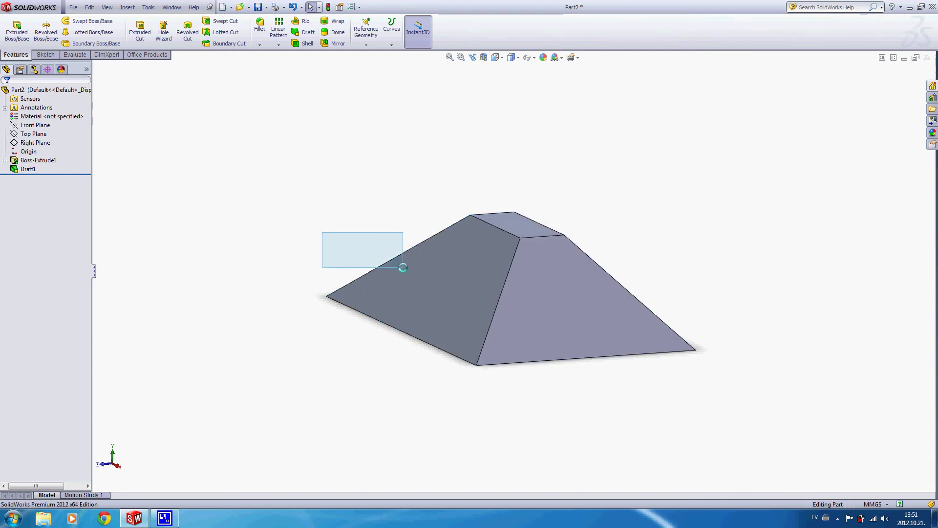
left_click(24, 169)
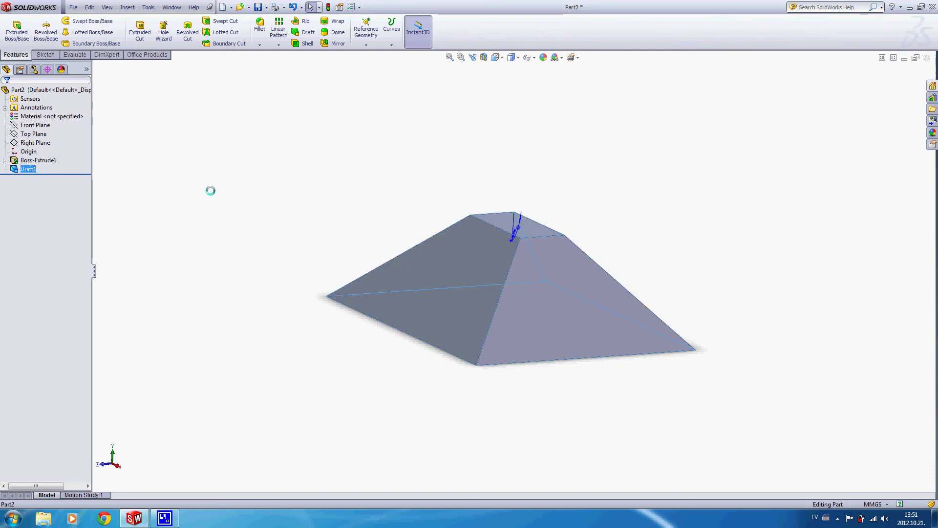
Step: Orbit the pyramid to view its other sloped sides and reselect Draft1
right_click(315, 233)
mouse_move(356, 254)
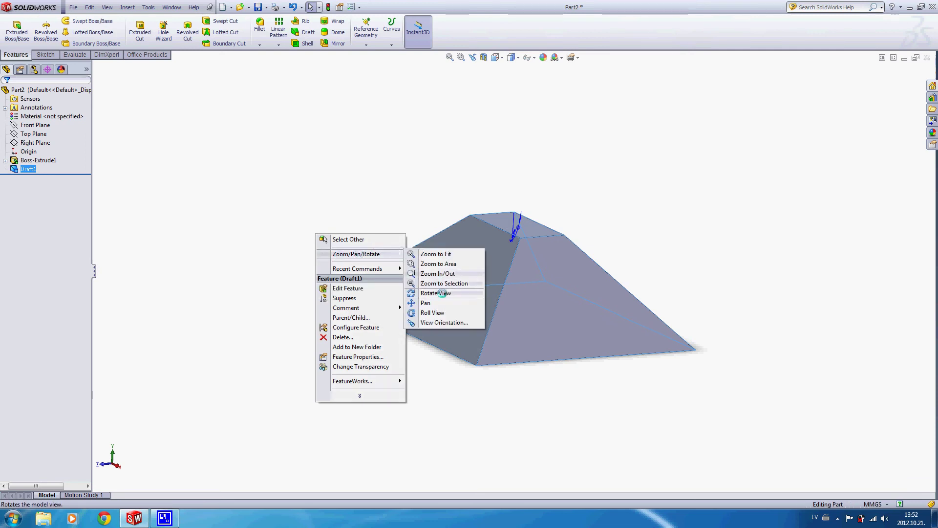
left_click(442, 293)
mouse_move(447, 295)
left_mouse_down()
mouse_move(362, 286)
mouse_move(281, 351)
mouse_move(318, 347)
left_mouse_up()
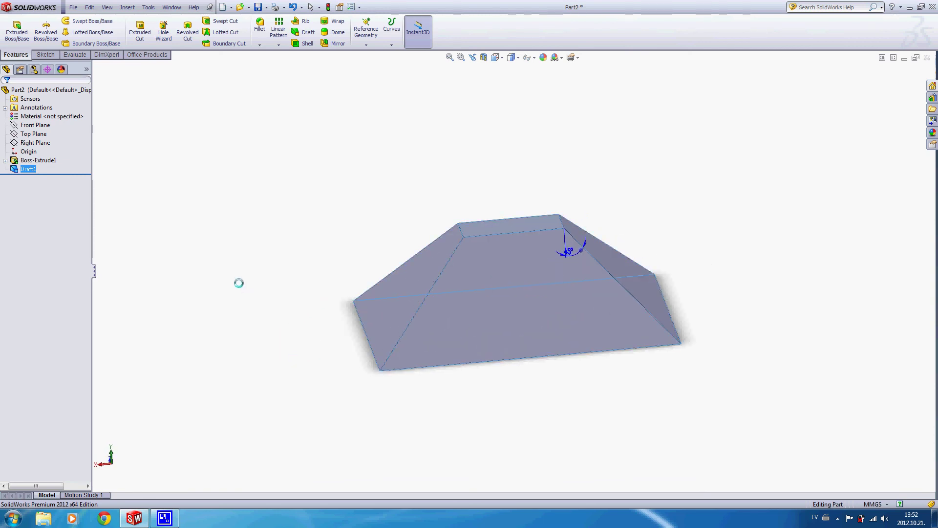
left_click(28, 169)
Step: Edit Draft1 and change its draft angle from 45° to 30°
right_click(28, 170)
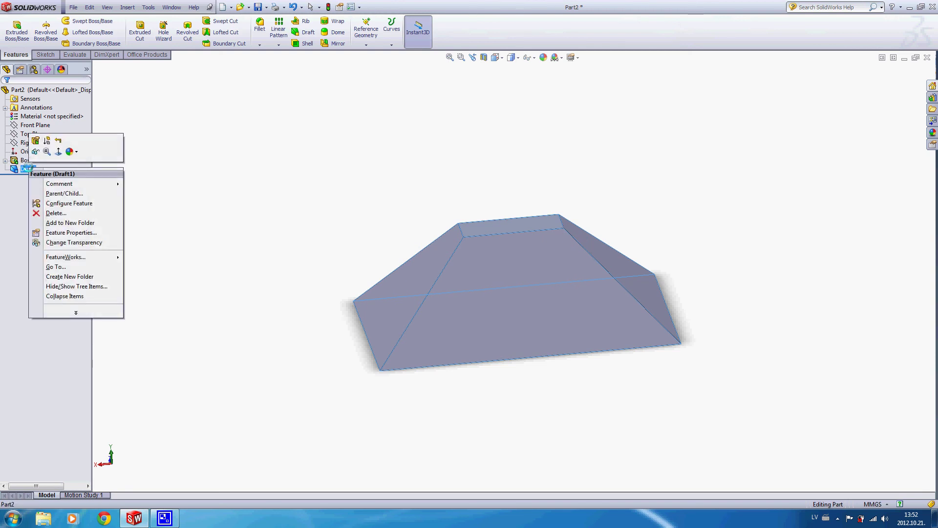
left_click(35, 141)
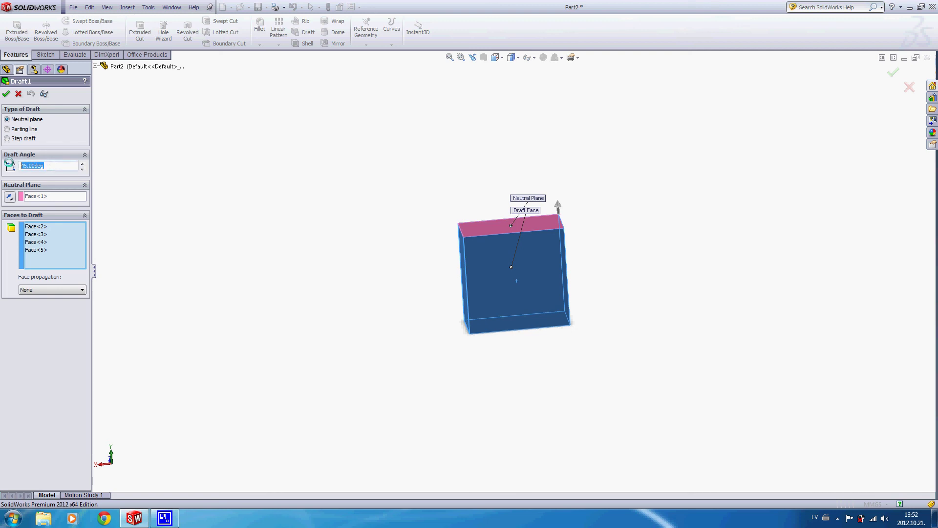
type("30")
key("Return")
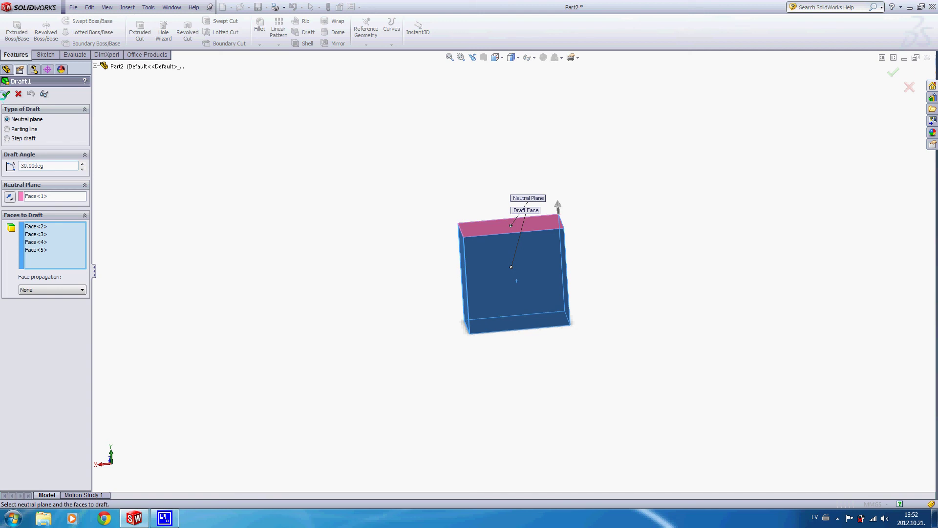
left_click(6, 94)
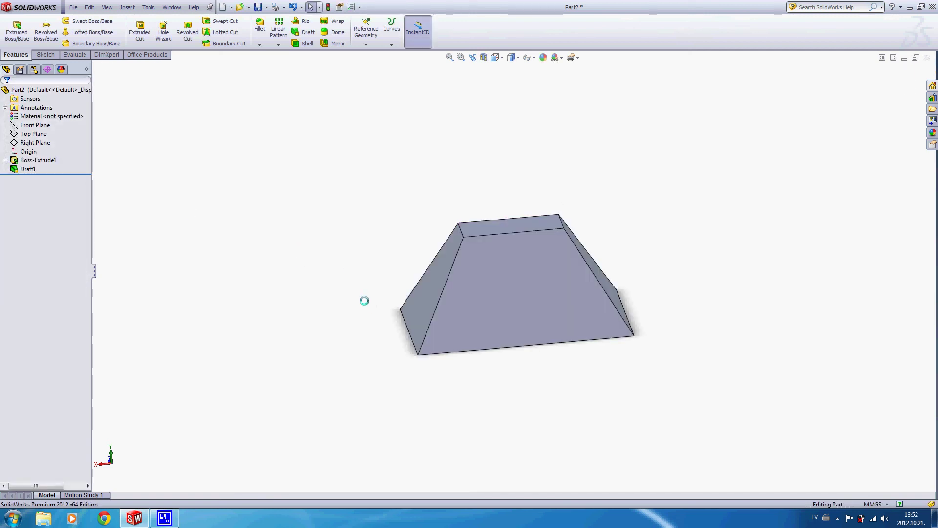
Step: Orbit the 30° truncated pyramid to show its other sloped sides
right_click(330, 284)
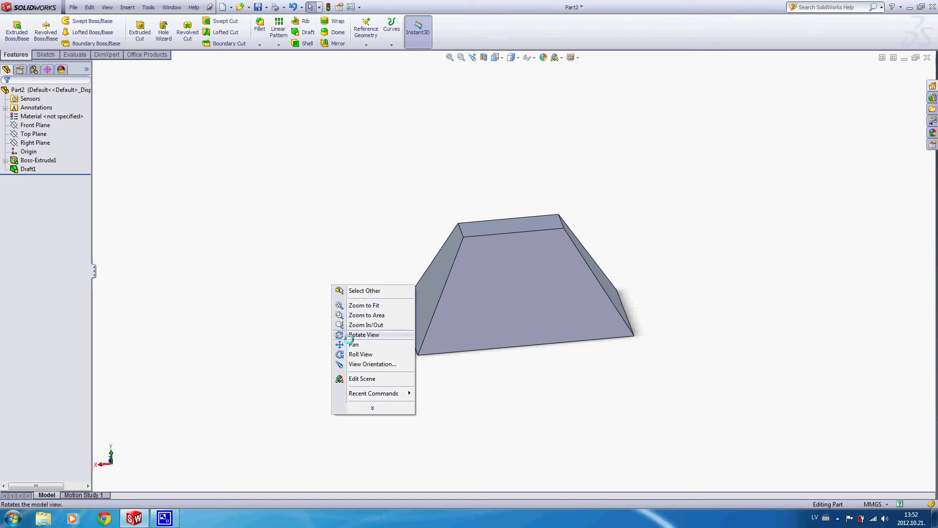
left_click(349, 335)
mouse_move(329, 295)
left_mouse_down()
mouse_move(381, 314)
mouse_move(471, 391)
mouse_move(391, 362)
mouse_move(304, 257)
mouse_move(275, 328)
mouse_move(278, 367)
left_mouse_up()
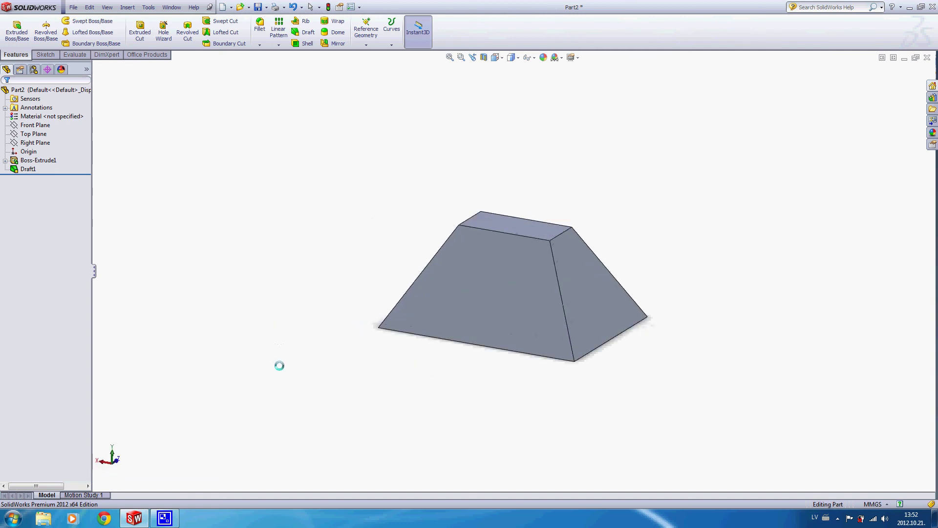